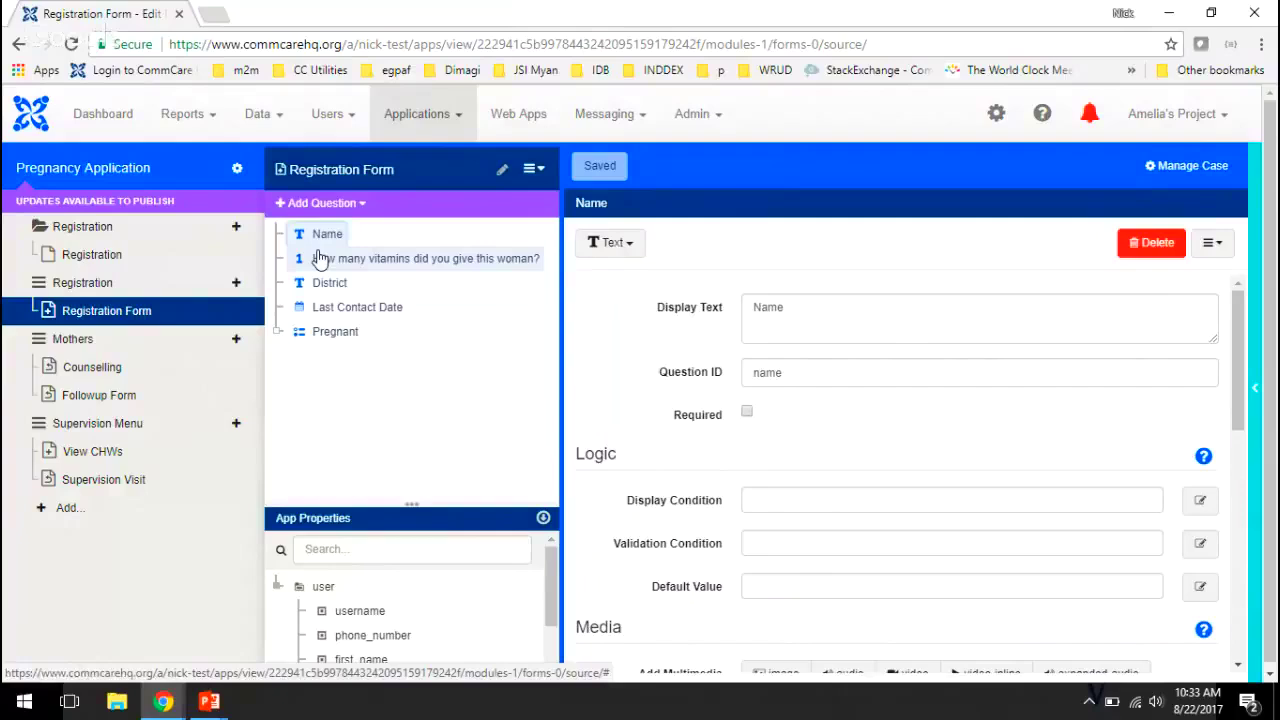
Select the 'How many vitamins' question in the Registration Form to show its properties
left_click(369, 268)
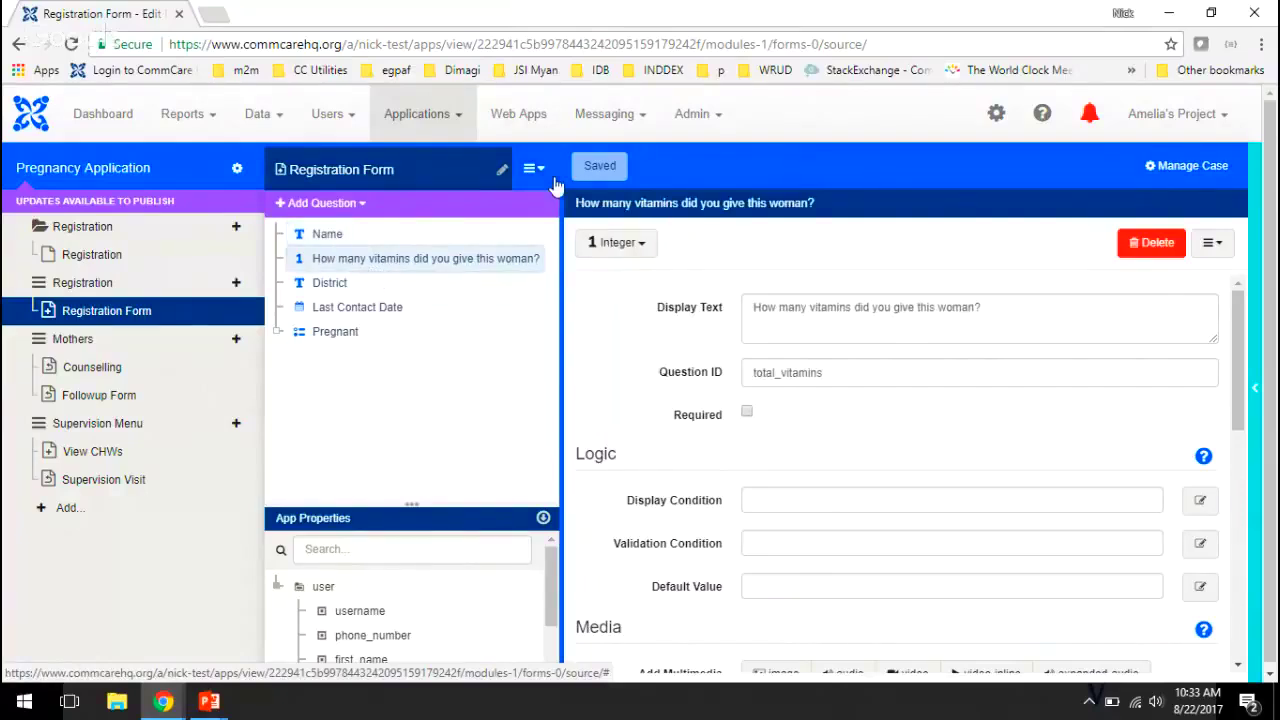
Add a Hidden Value with Question ID total_price after the vitamins question and save
left_click(364, 204)
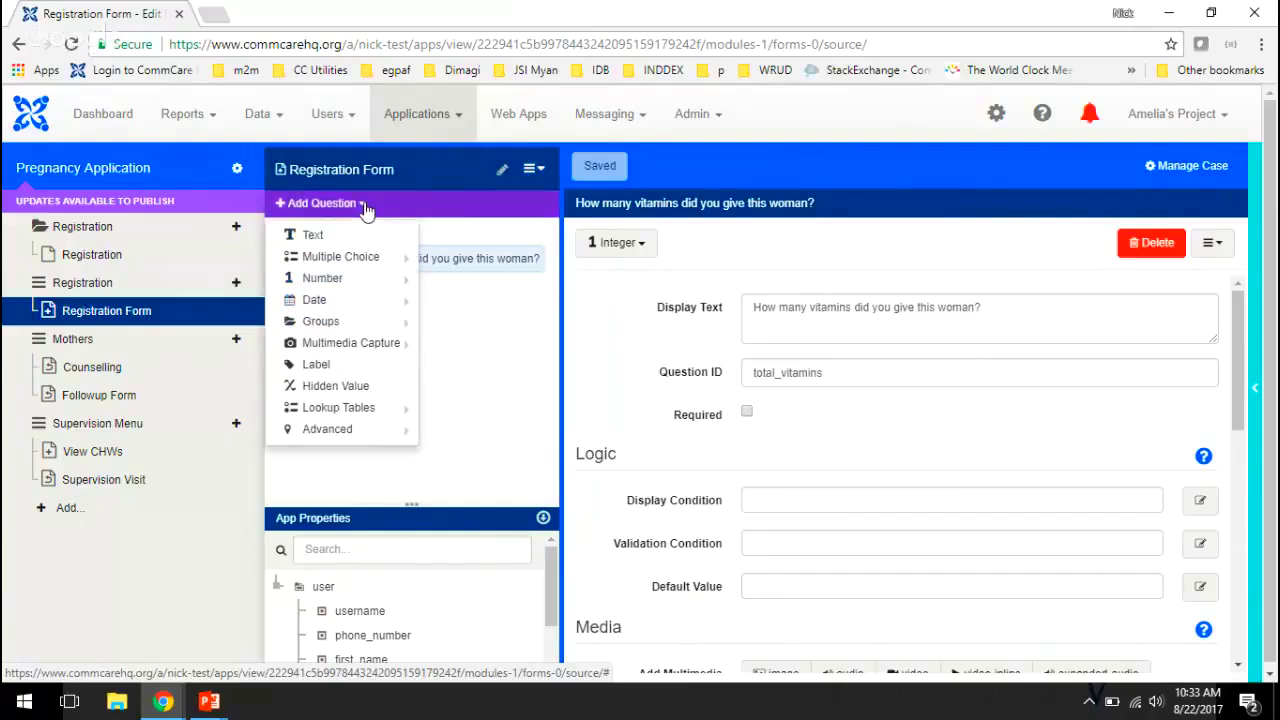
left_click(348, 387)
type("total_")
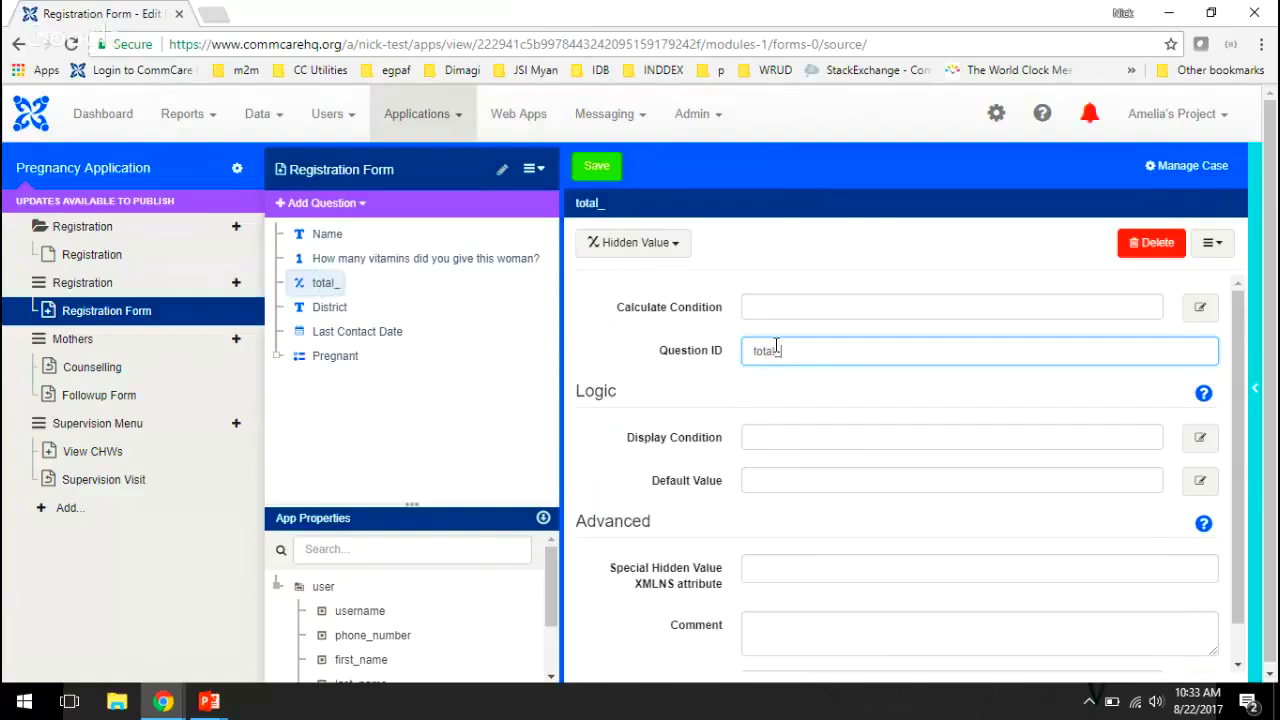
type("price")
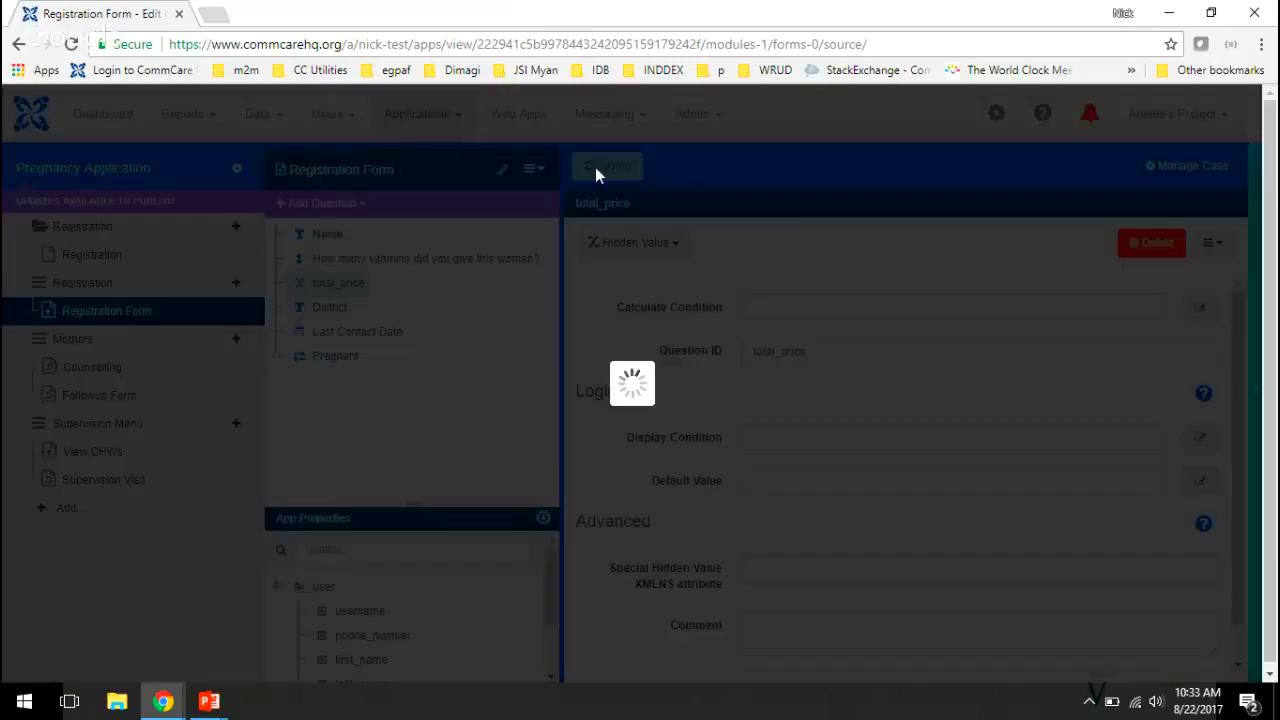
left_click(597, 168)
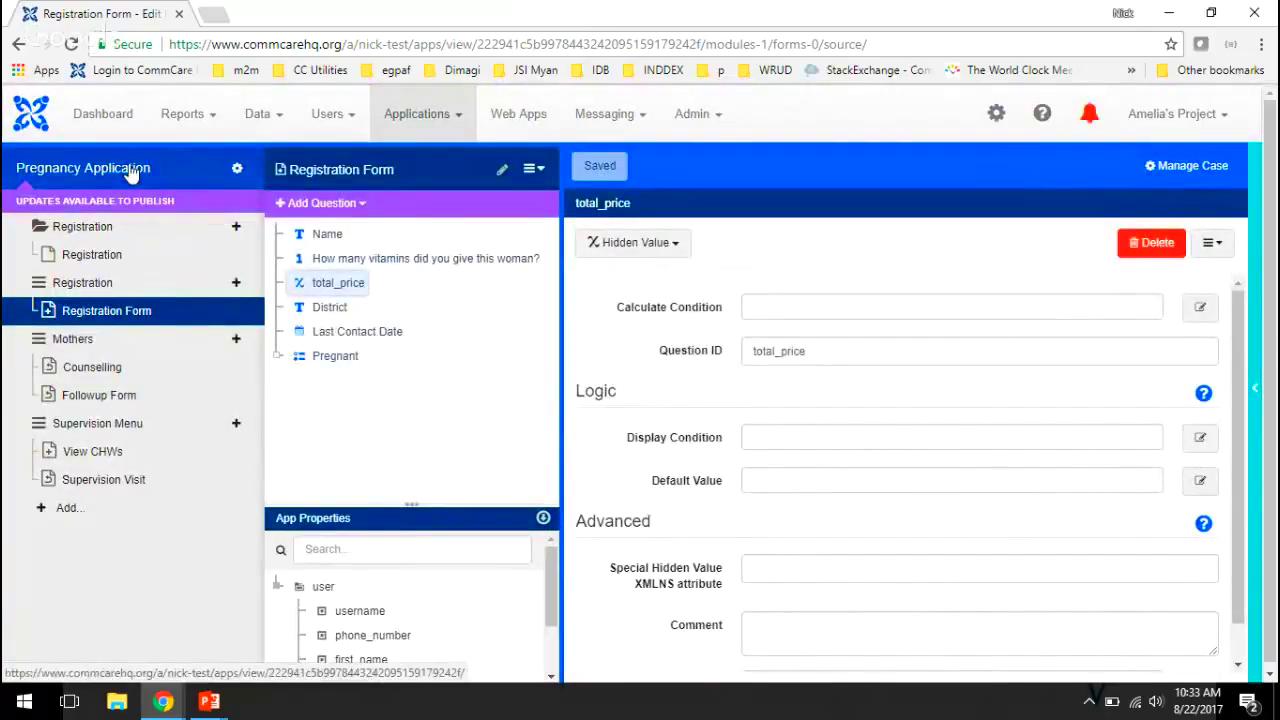
Go to the Pregnancy Application's main page and open its app summary of forms
left_click(130, 172)
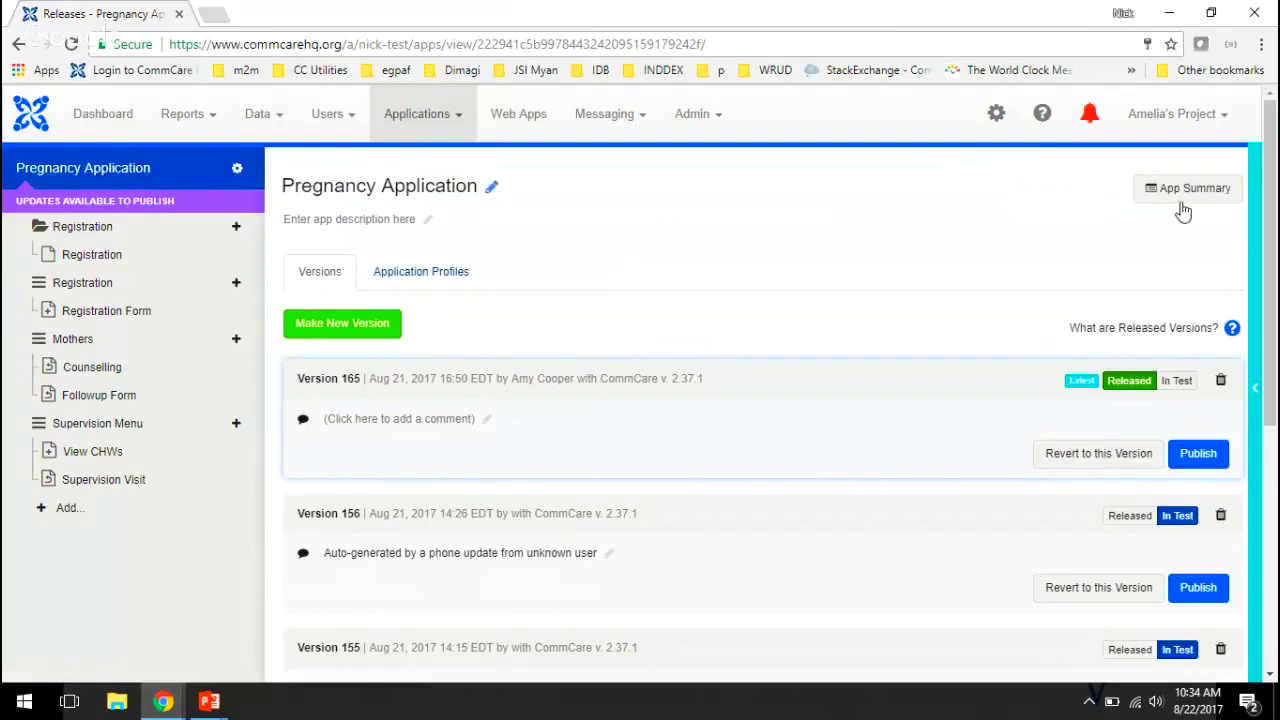
left_click(1195, 202)
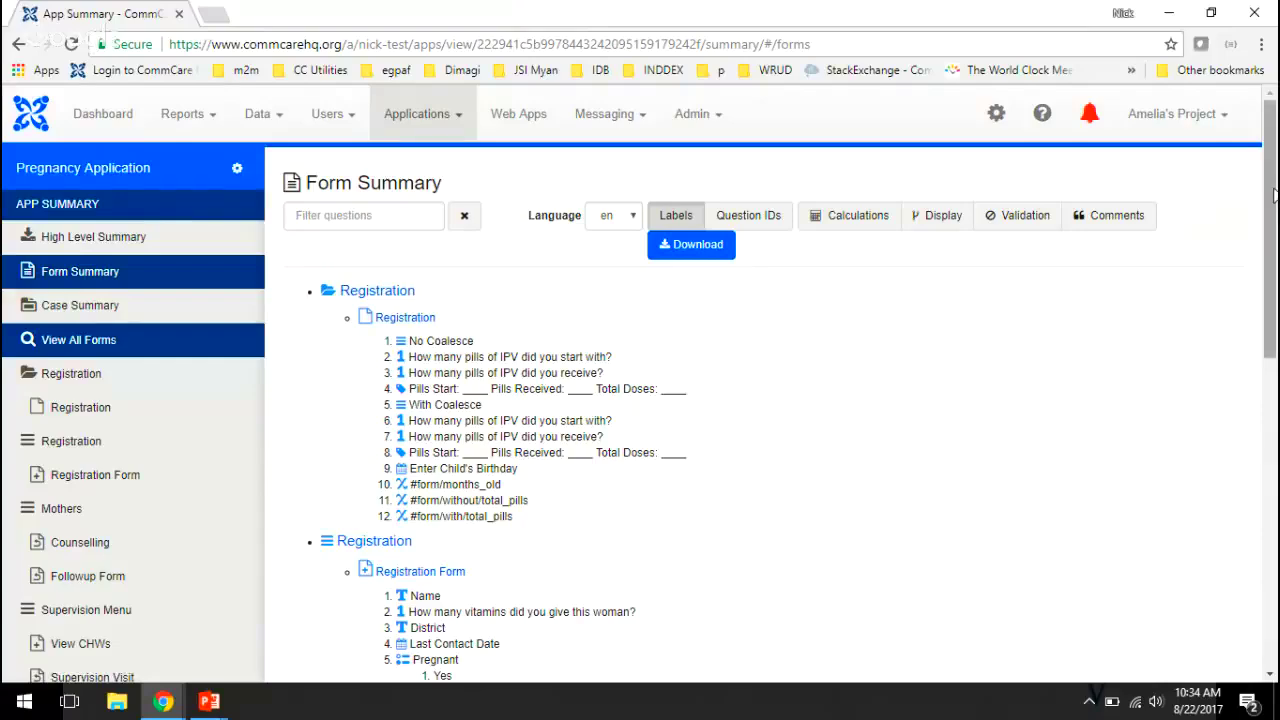
Scroll through the Form Summary's modules, including Mothers and Supervision Menu, then back to Registration
left_click_drag(1276, 197, 1276, 405)
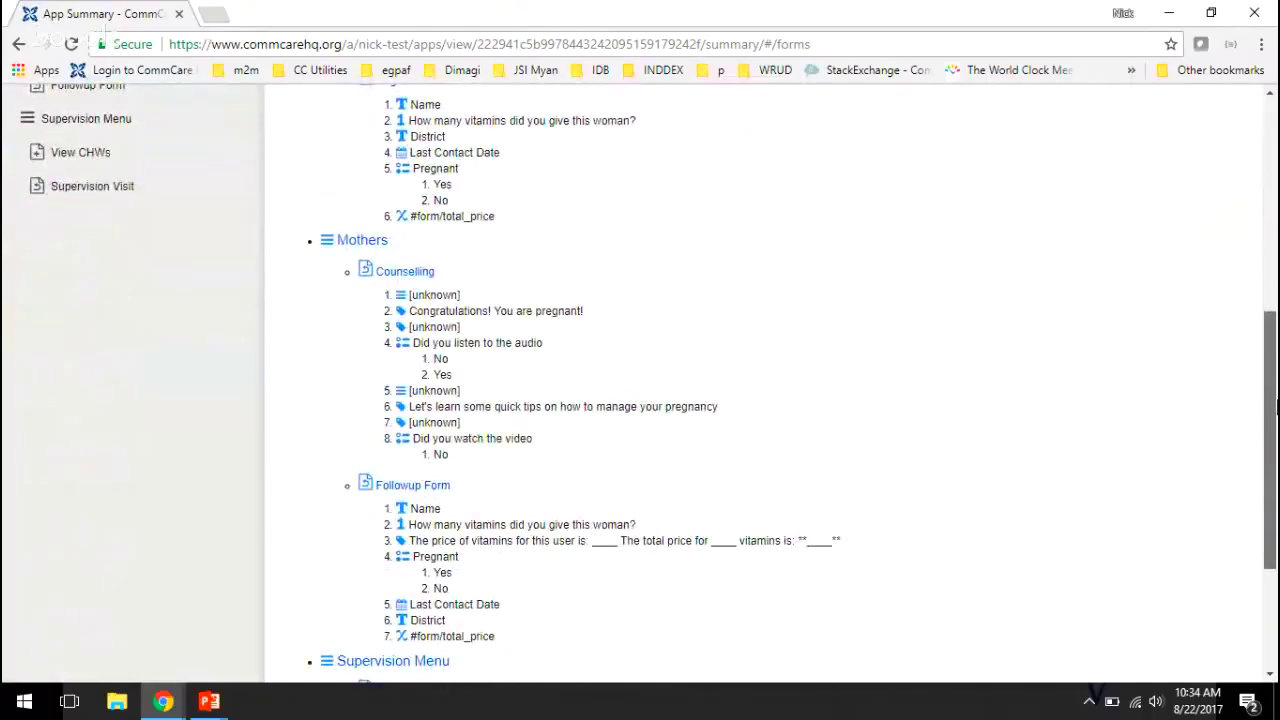
left_click_drag(1276, 405, 1276, 578)
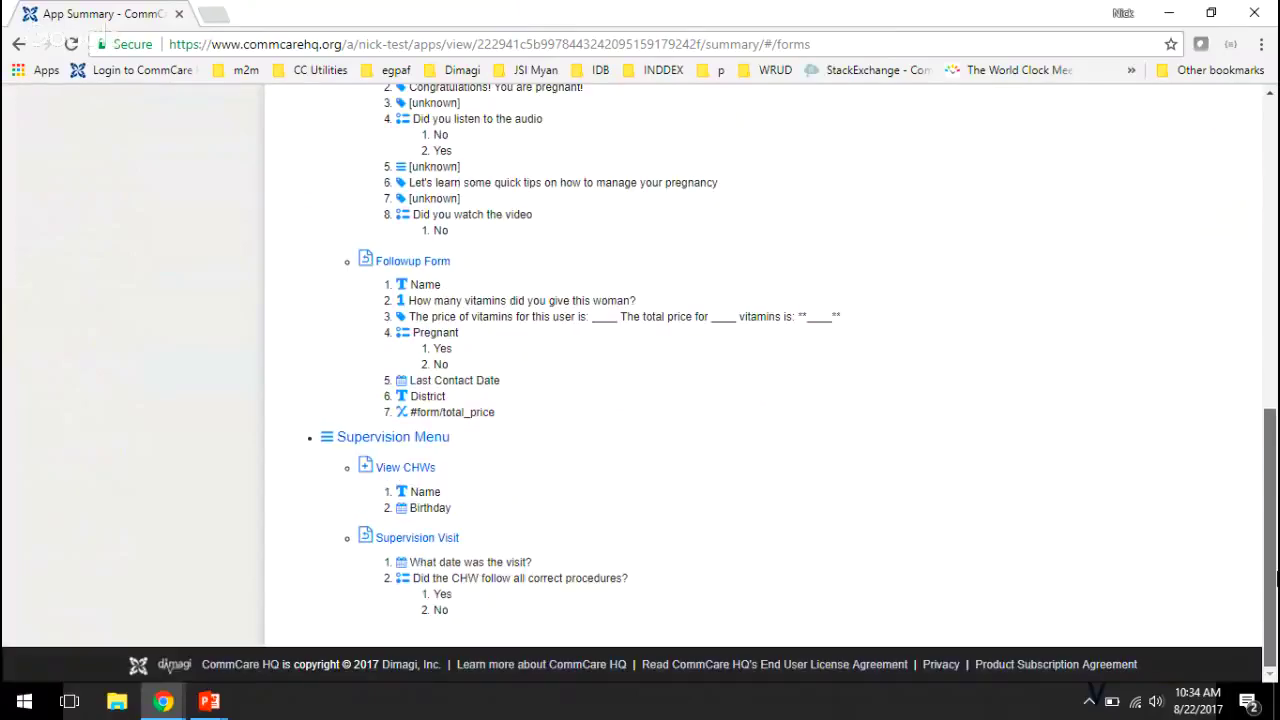
left_click_drag(1276, 578, 1248, 130)
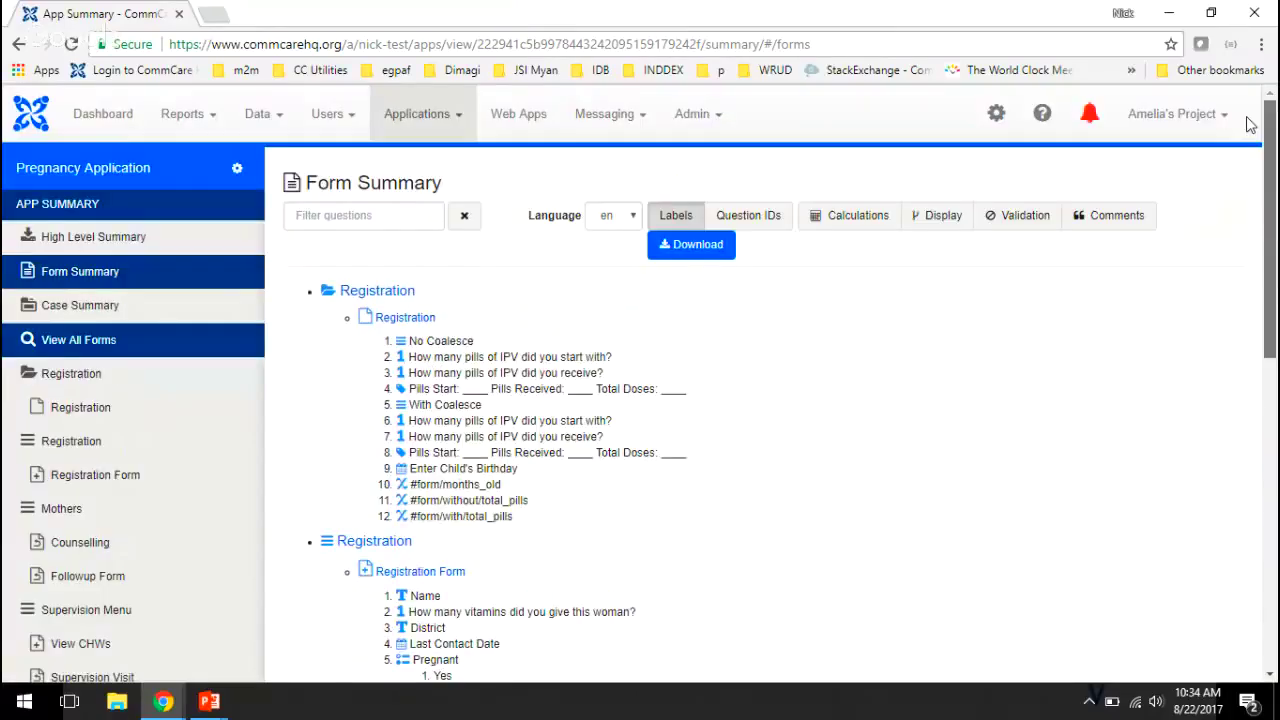
Show question IDs in the Form Summary and filter the questions by 'total_pri'
left_click(753, 218)
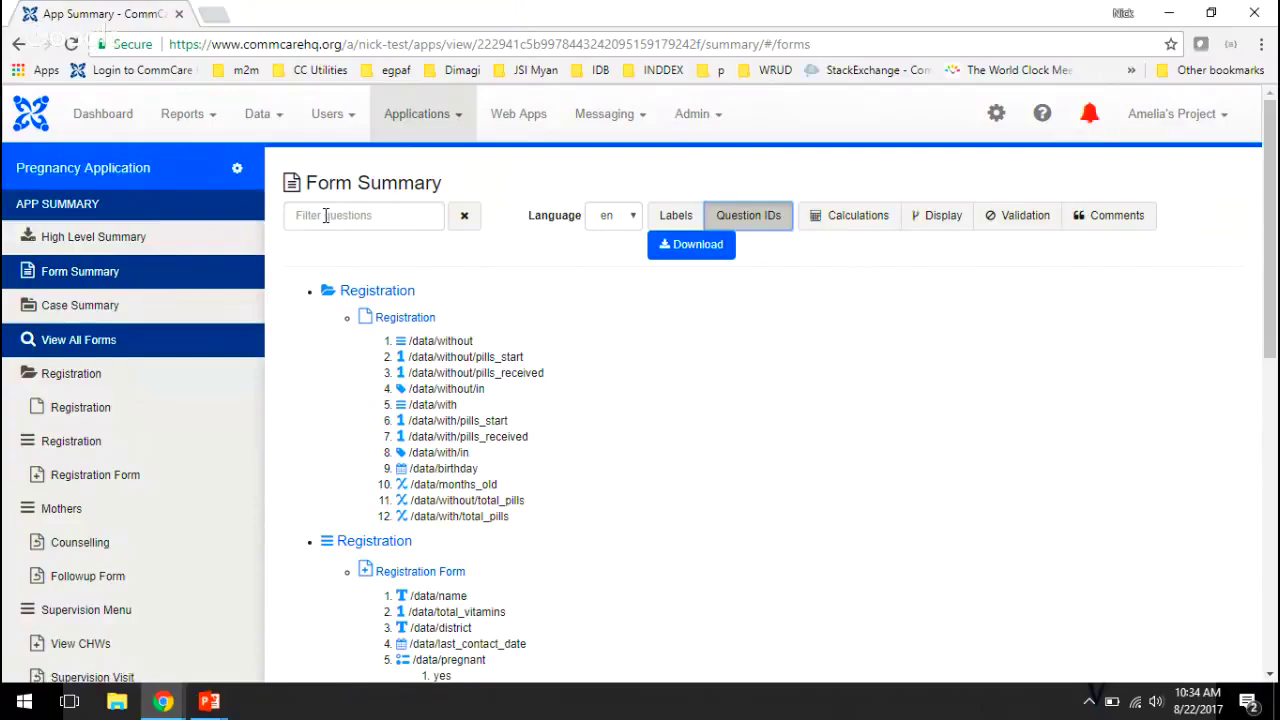
left_click(326, 216)
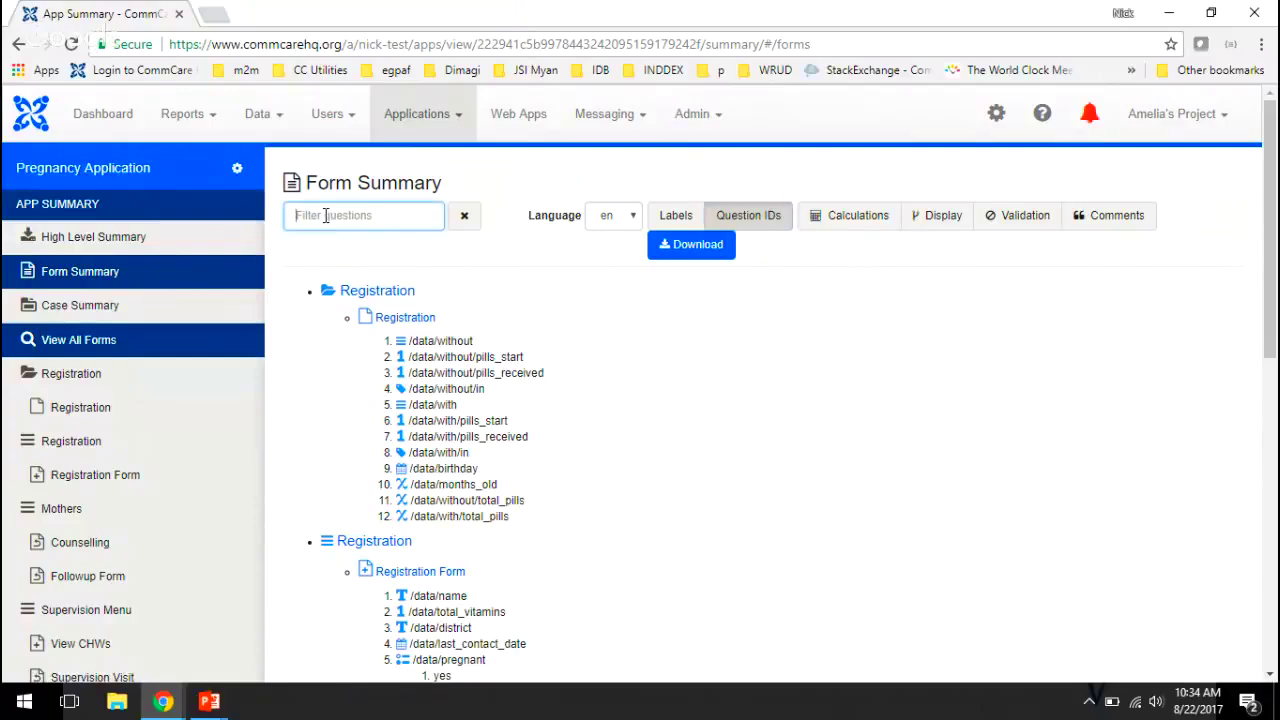
type("total")
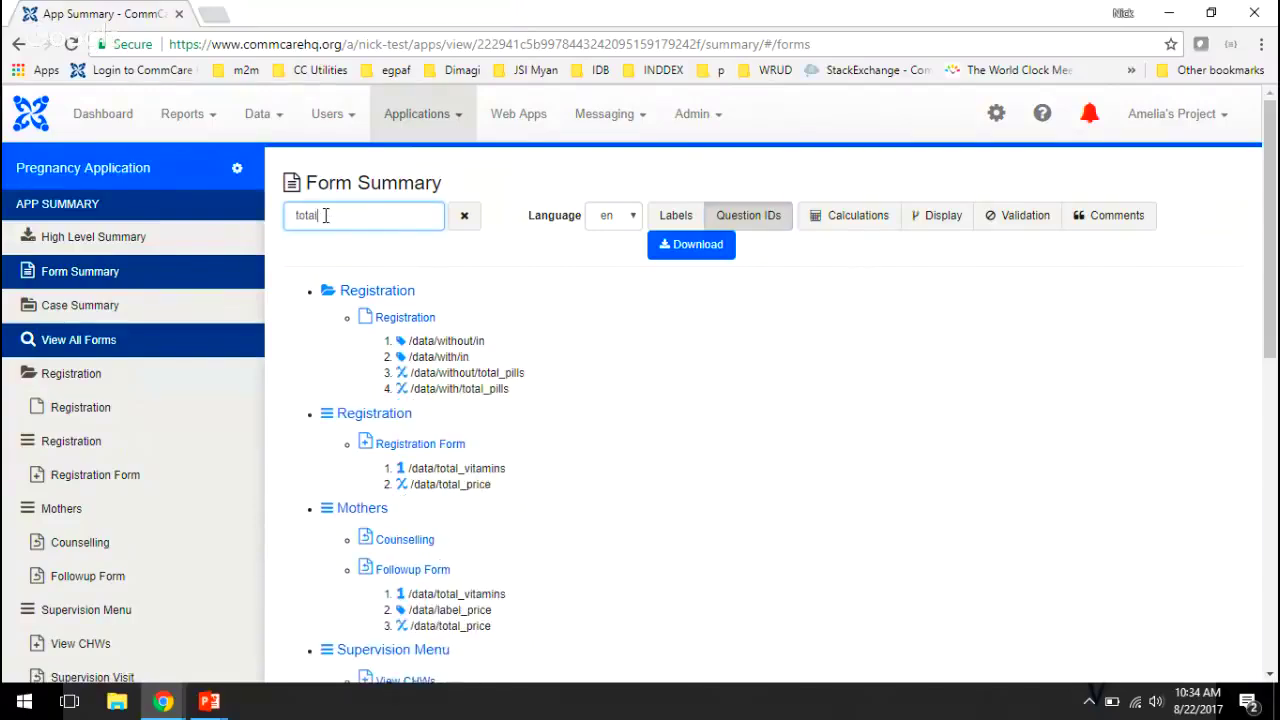
type("_pri")
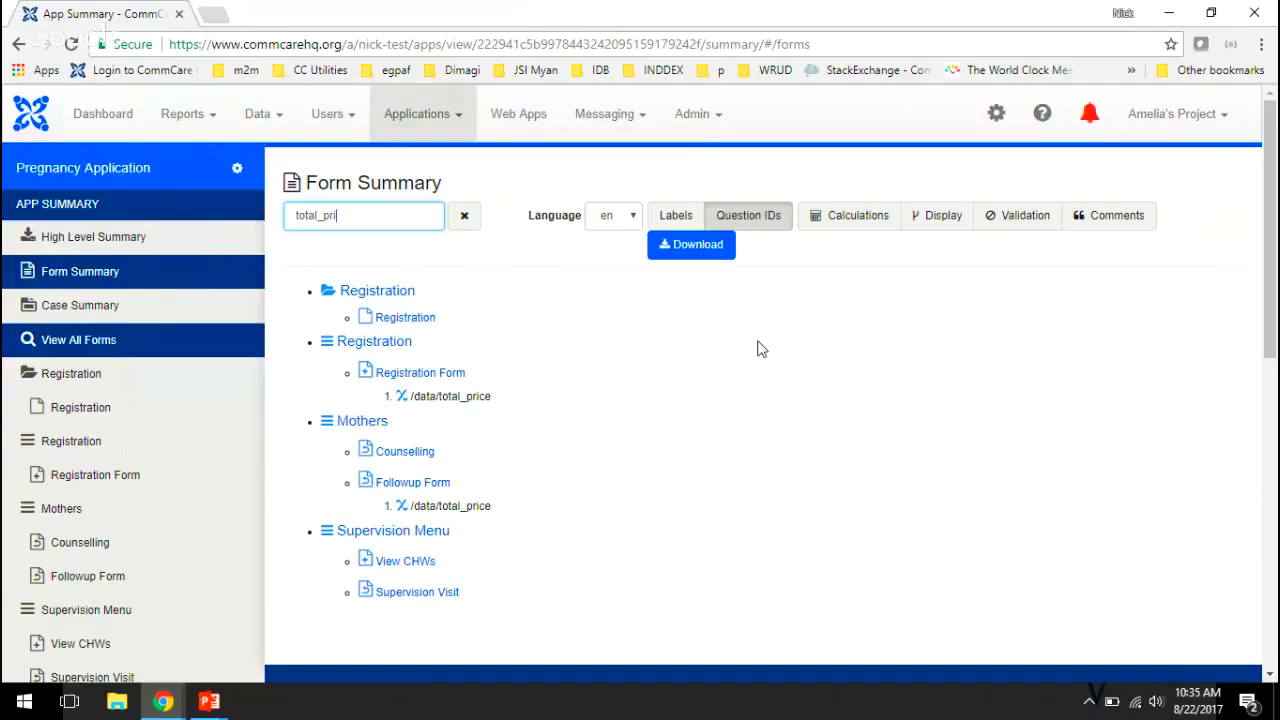
Turn on Calculations to reveal Followup Form's total_price as /data/total_vitamins * 50
left_click(847, 217)
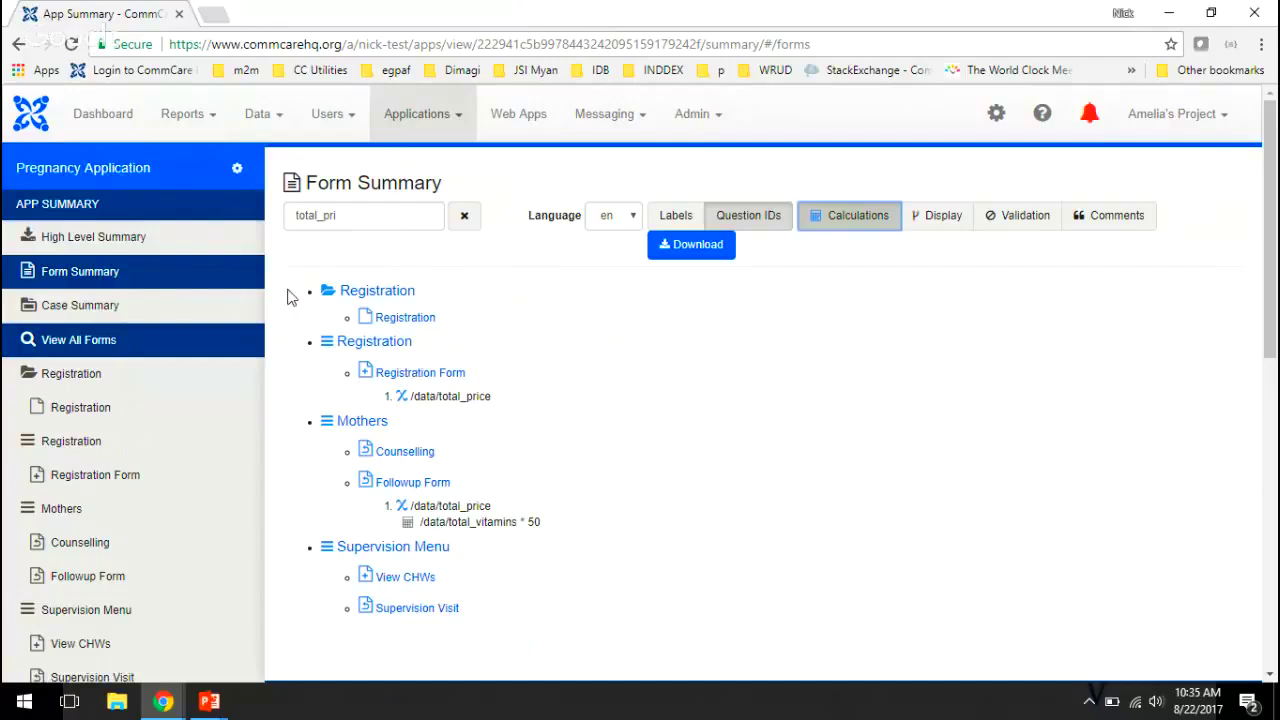
Switch to the Case Summary listing case properties with the forms that load and save them
left_click(90, 310)
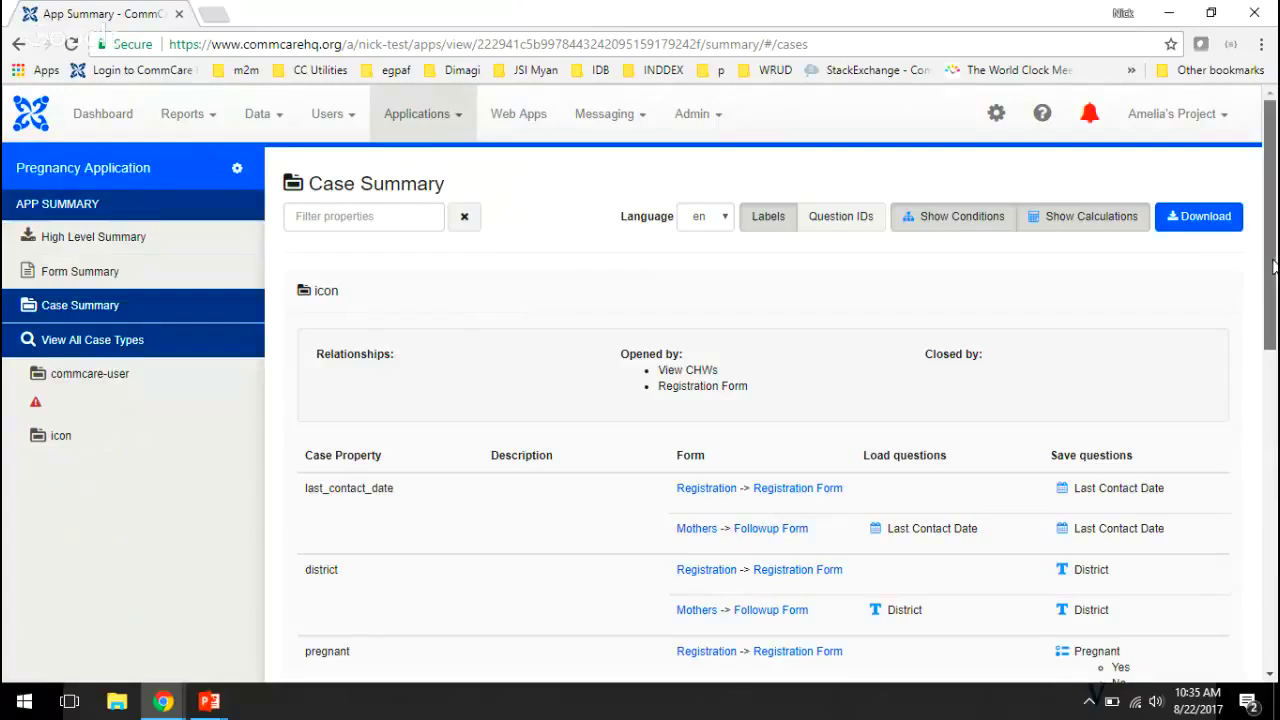
left_click_drag(1273, 265, 1272, 282)
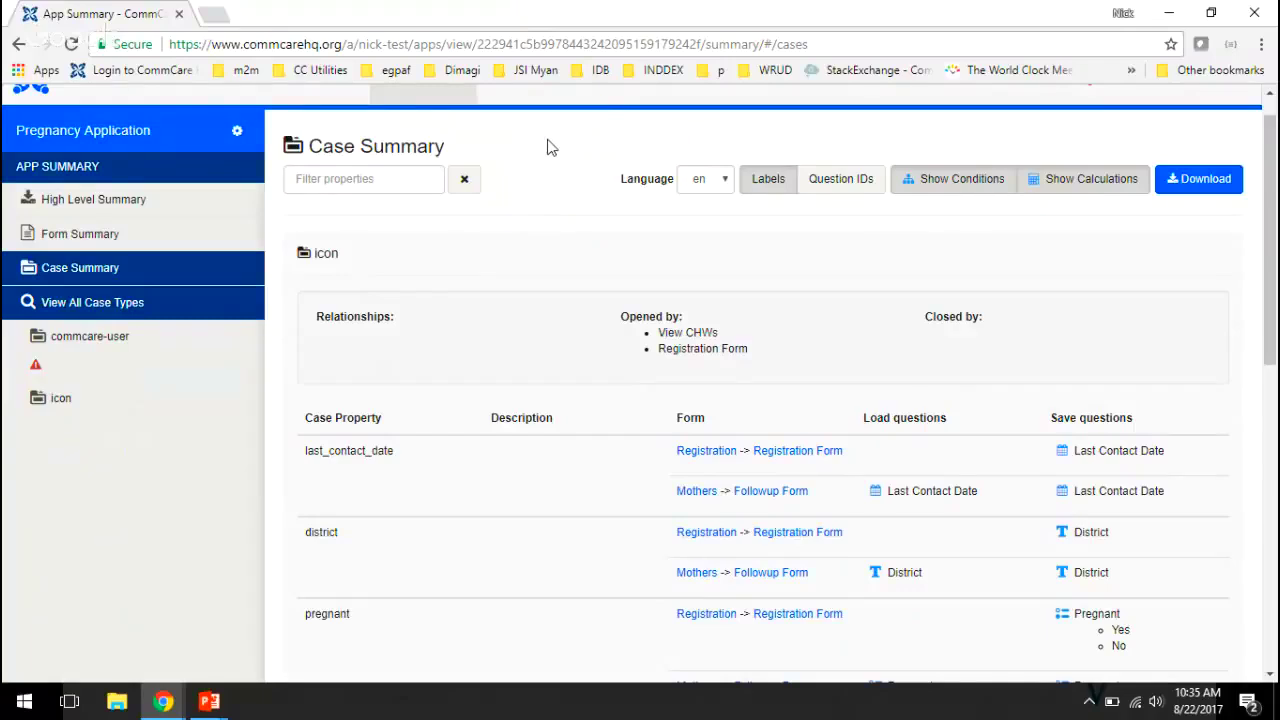
Filter the Case Summary properties by 'last_con' to show last_contact_date's forms
left_click(393, 182)
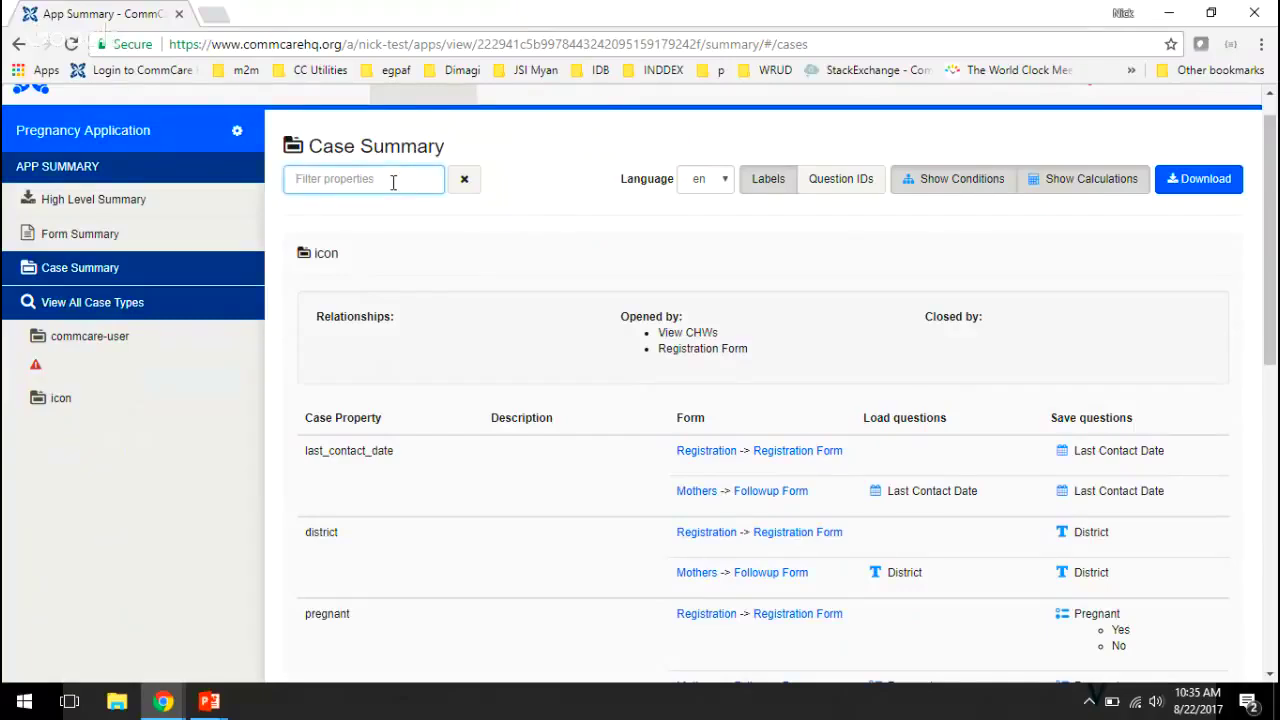
type("last_con")
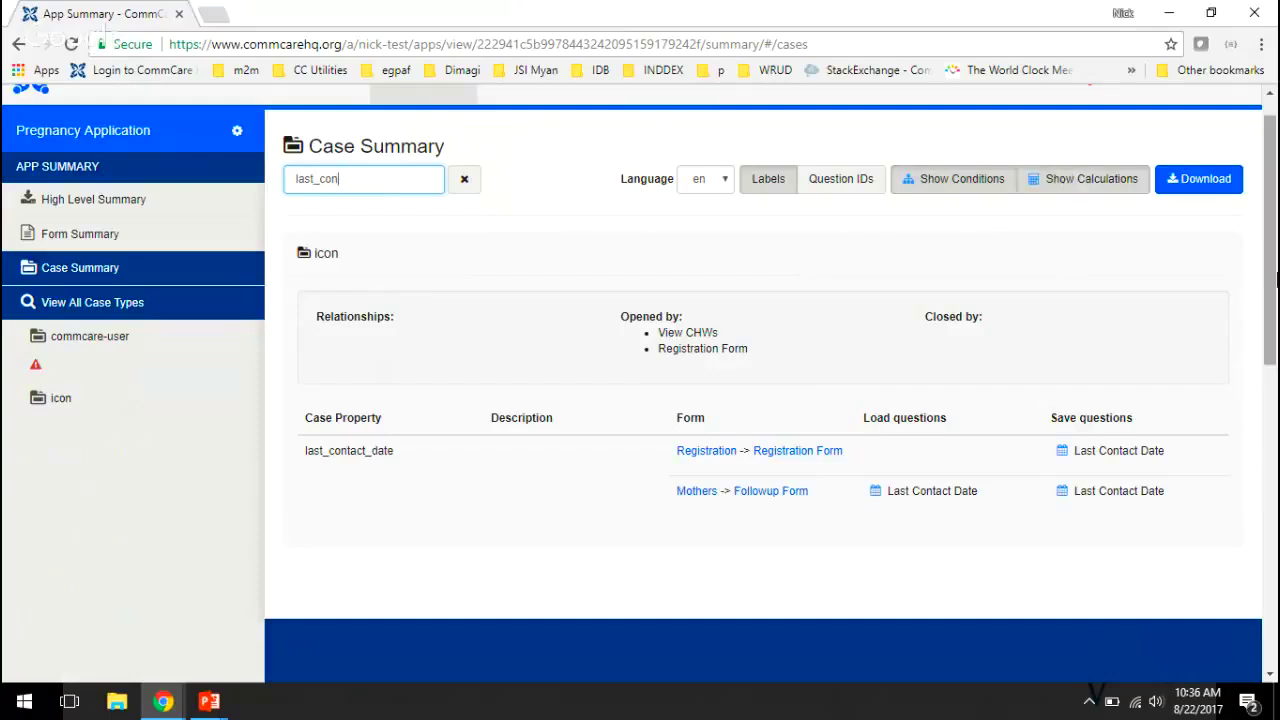
left_click_drag(1272, 280, 1275, 244)
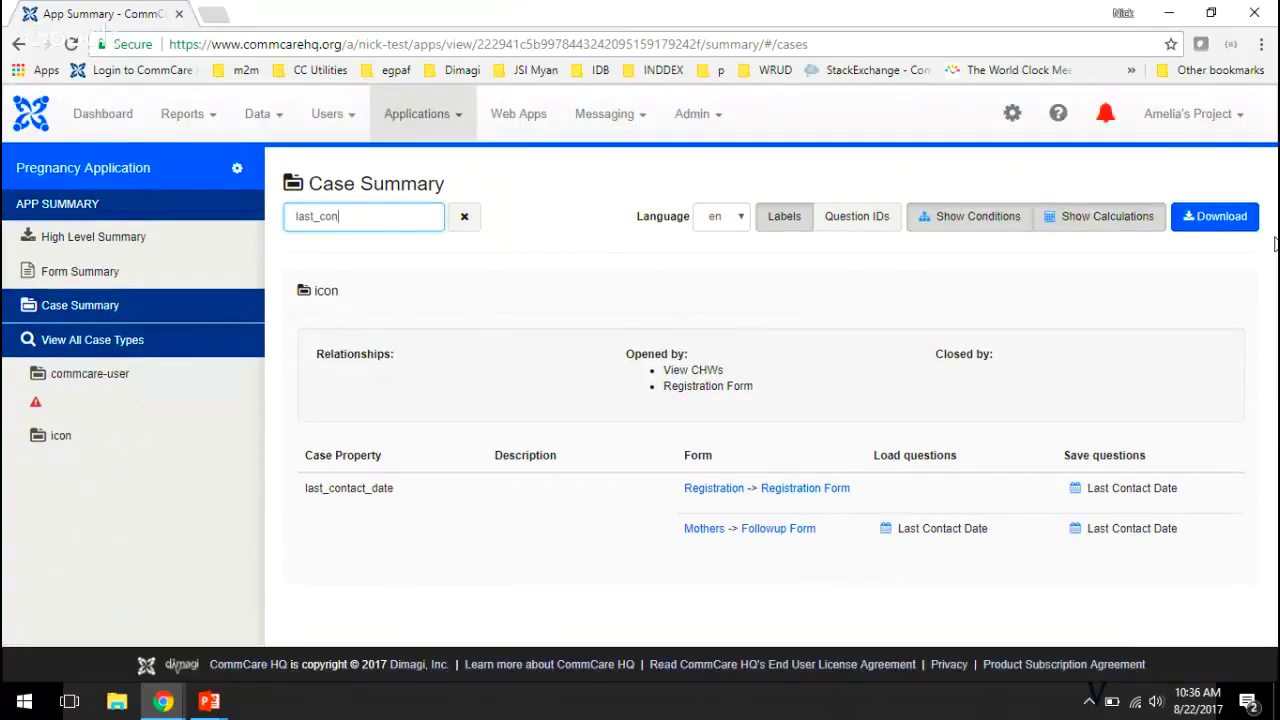